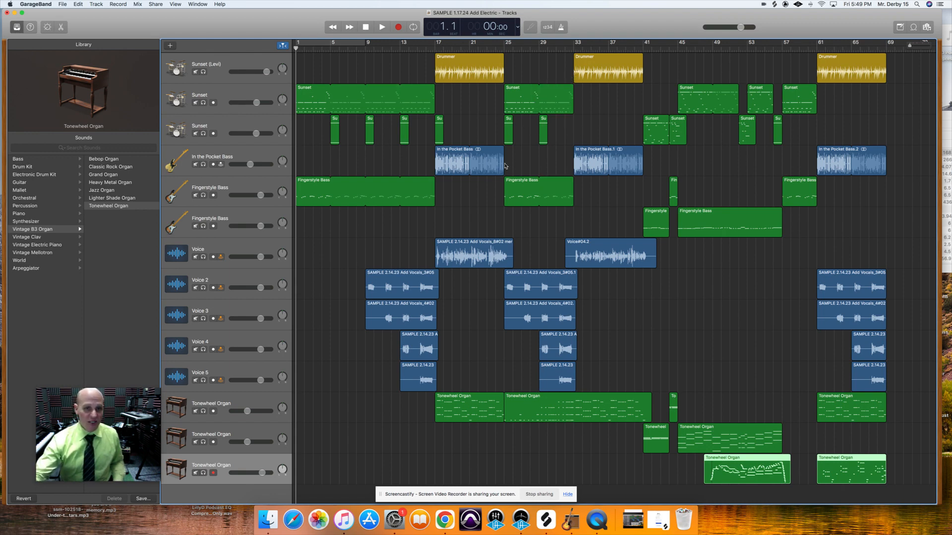
- Play short excerpts of the song's opening part from bar 4, bar 14 and around bar 18, then stop playback
{"action": "left_click", "coordinate": [322, 49]}
{"action": "key", "text": "space"}
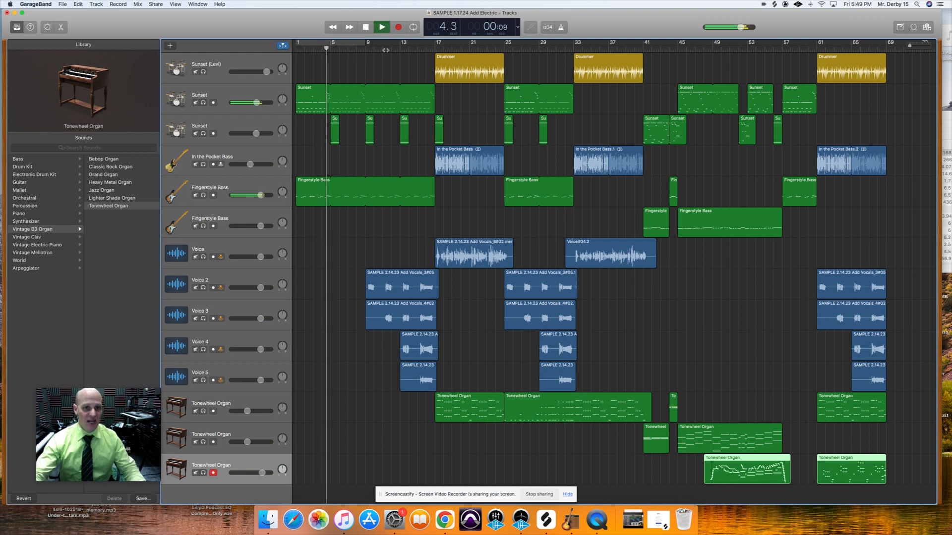
{"action": "left_click", "coordinate": [410, 49]}
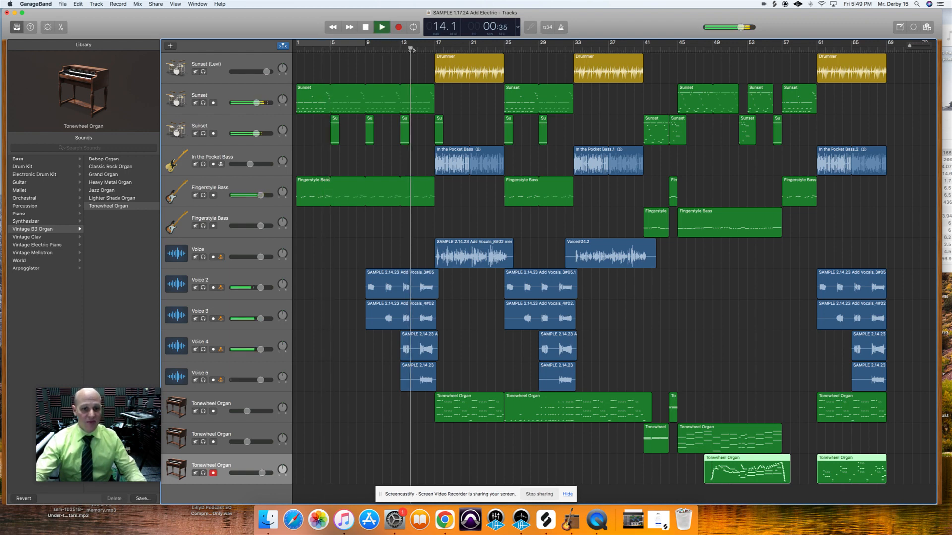
{"action": "left_click", "coordinate": [449, 48]}
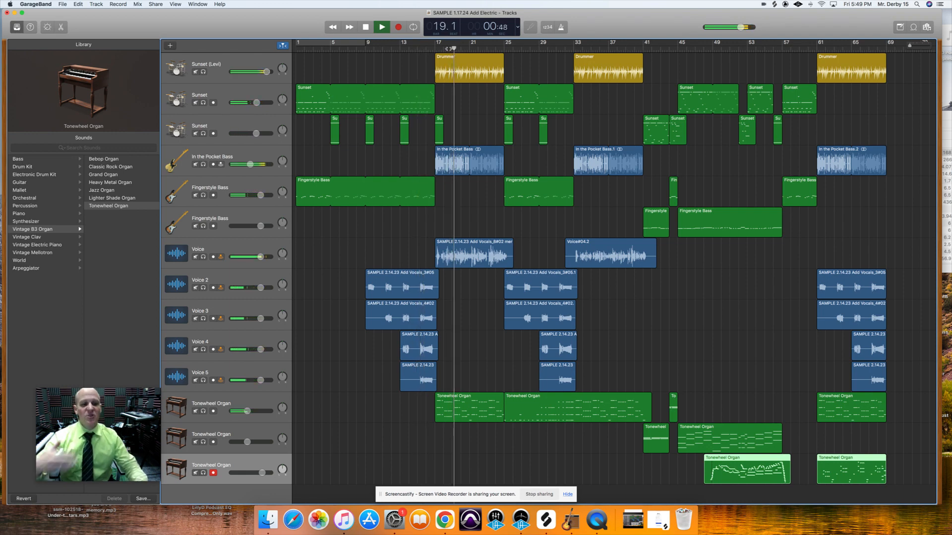
{"action": "key", "text": "space"}
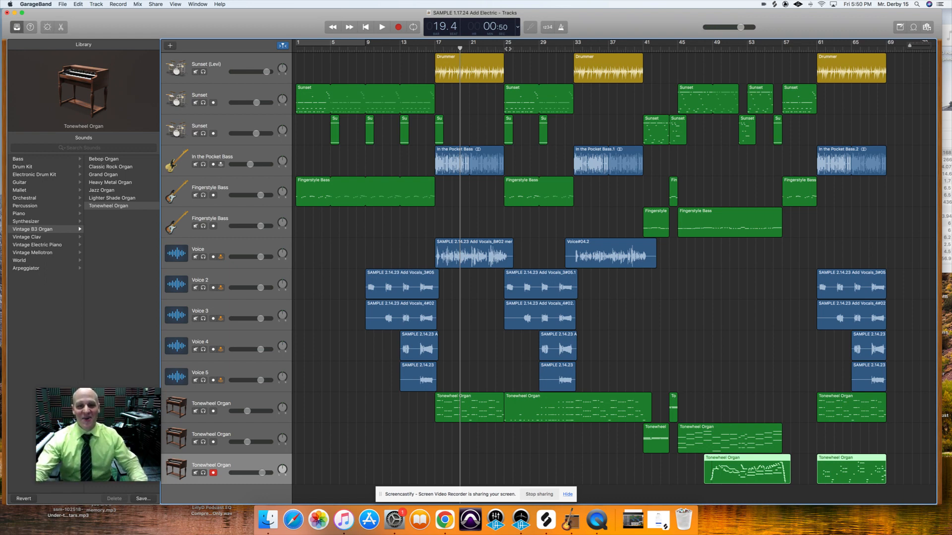
- Play short excerpts of the second verse from bar 27 and the following section from bar 33, stopping after each
{"action": "left_click", "coordinate": [523, 49]}
{"action": "key", "text": "space"}
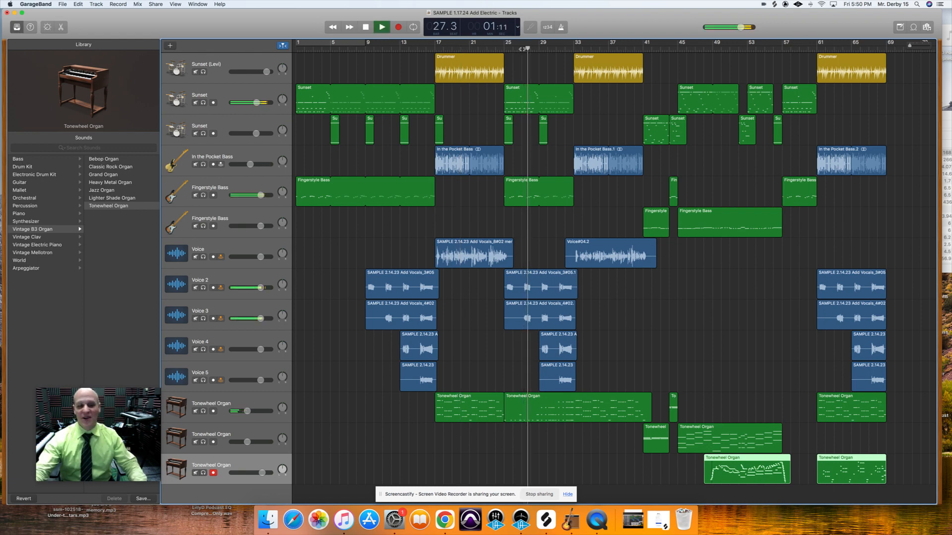
{"action": "key", "text": "space"}
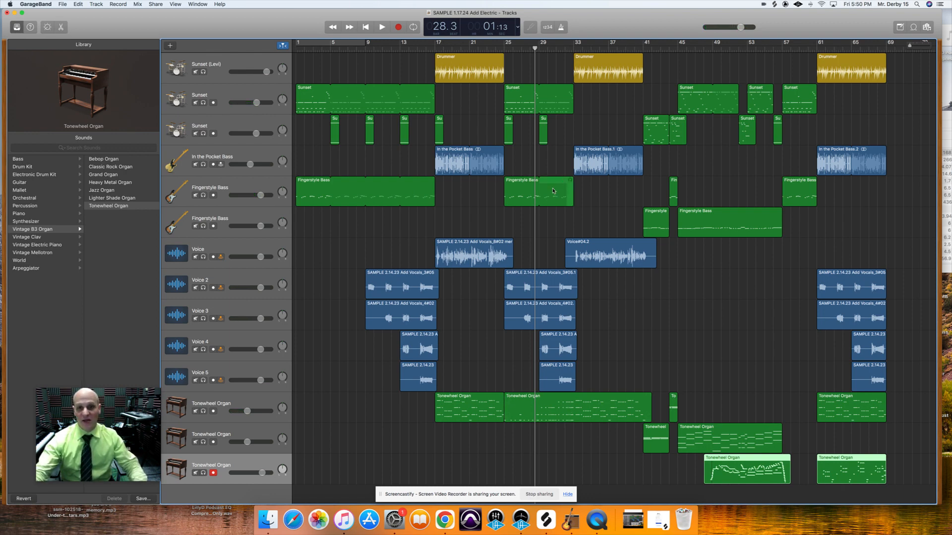
{"action": "left_click", "coordinate": [574, 47]}
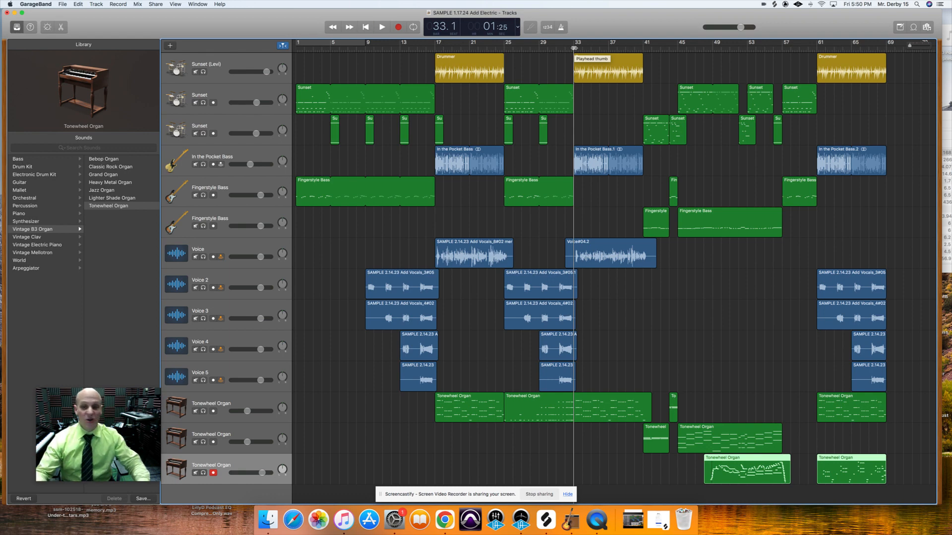
{"action": "key", "text": "space"}
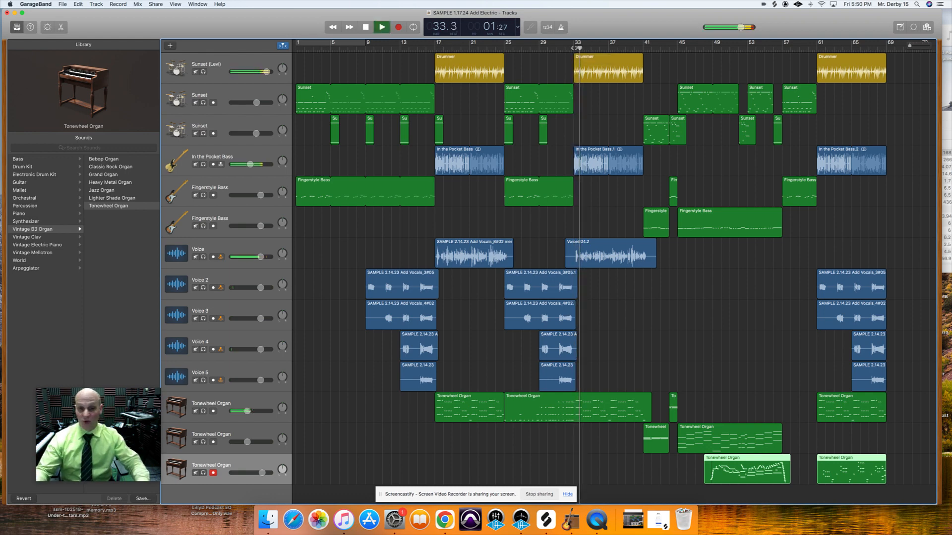
{"action": "key", "text": "space"}
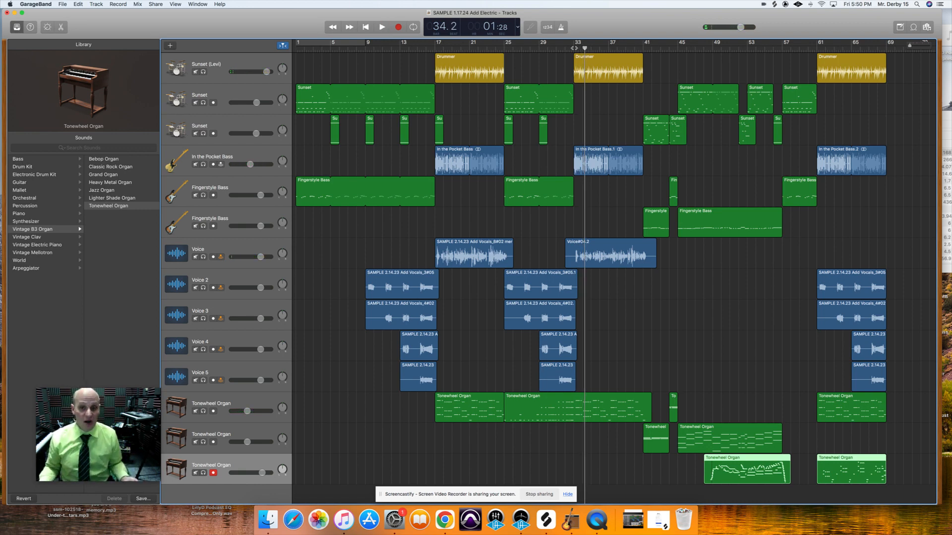
- Locate the section starts at bars 41 and 61, and play a short excerpt of the organ solo from bar 48
{"action": "left_click", "coordinate": [642, 48]}
{"action": "left_click", "coordinate": [816, 46]}
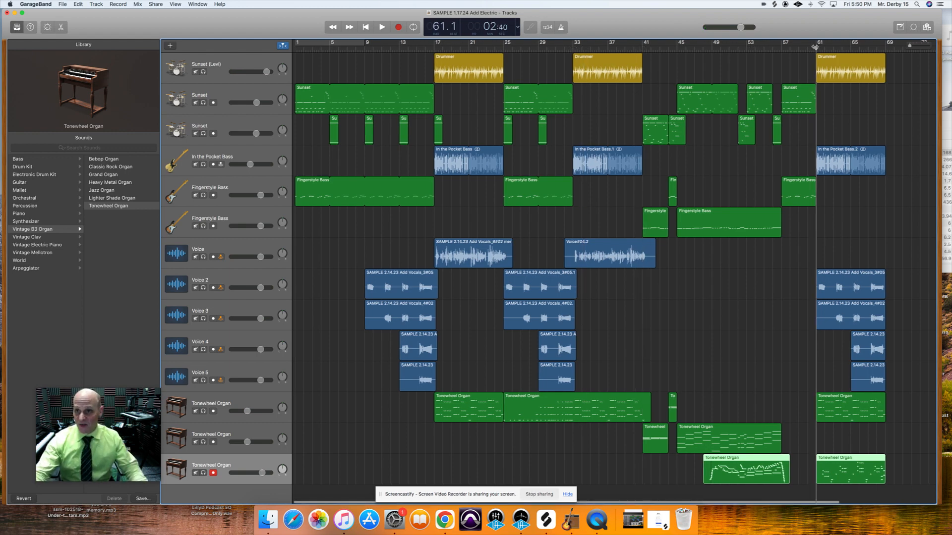
{"action": "left_click", "coordinate": [643, 49]}
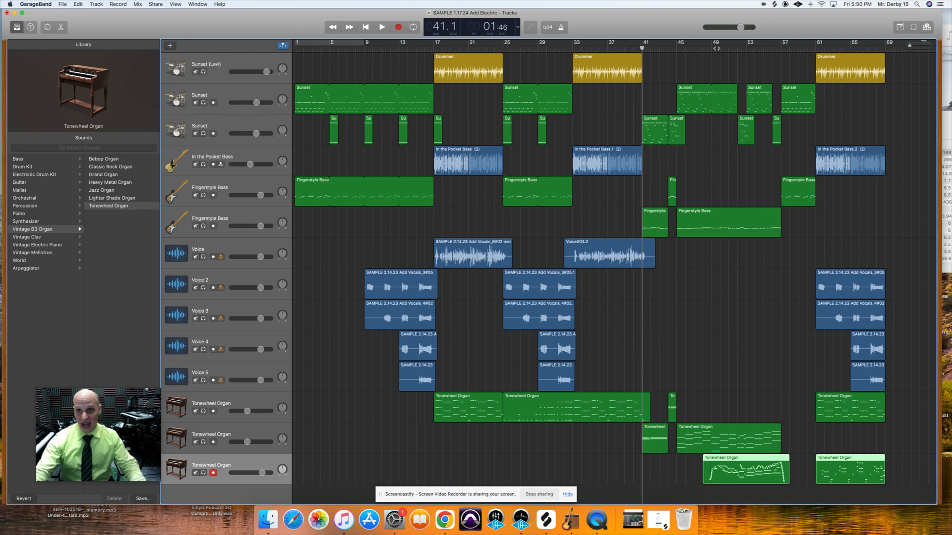
{"action": "left_click", "coordinate": [727, 48]}
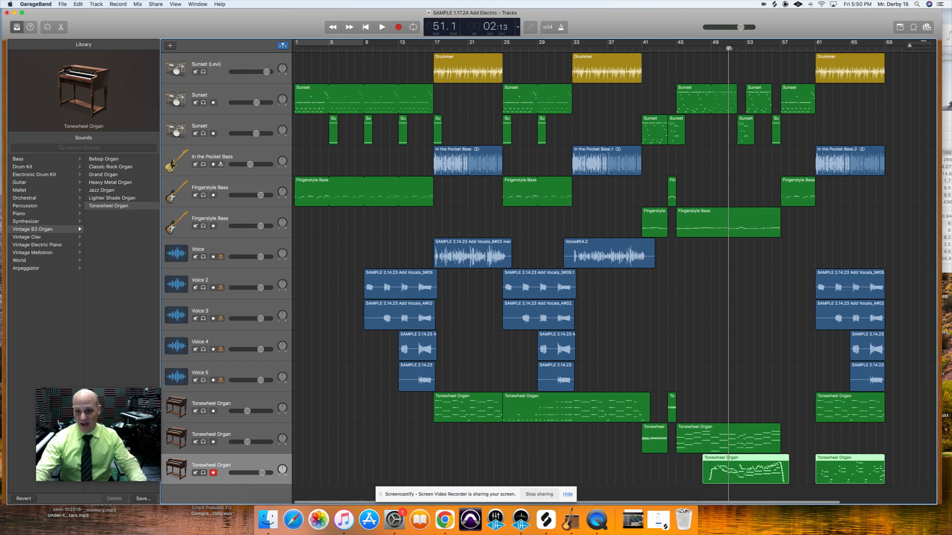
{"action": "left_click", "coordinate": [703, 49]}
{"action": "key", "text": "space"}
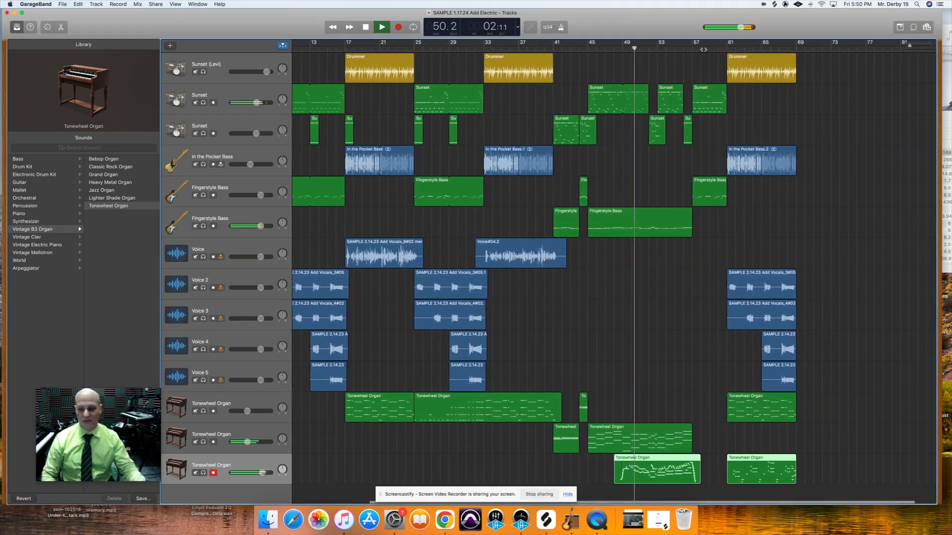
{"action": "key", "text": "space"}
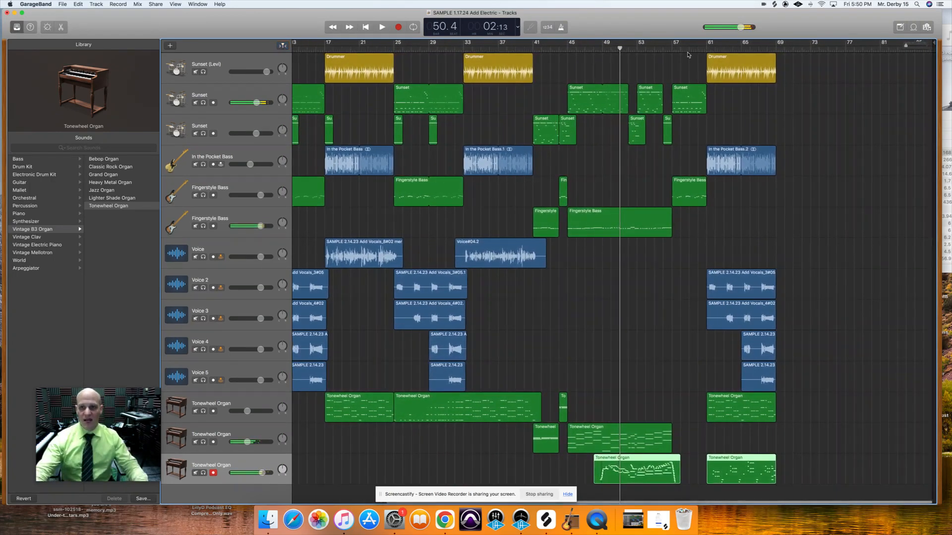
- Play short excerpts from bar 57 and bar 61, then return the playhead to the beginning of the song
{"action": "left_click", "coordinate": [673, 49]}
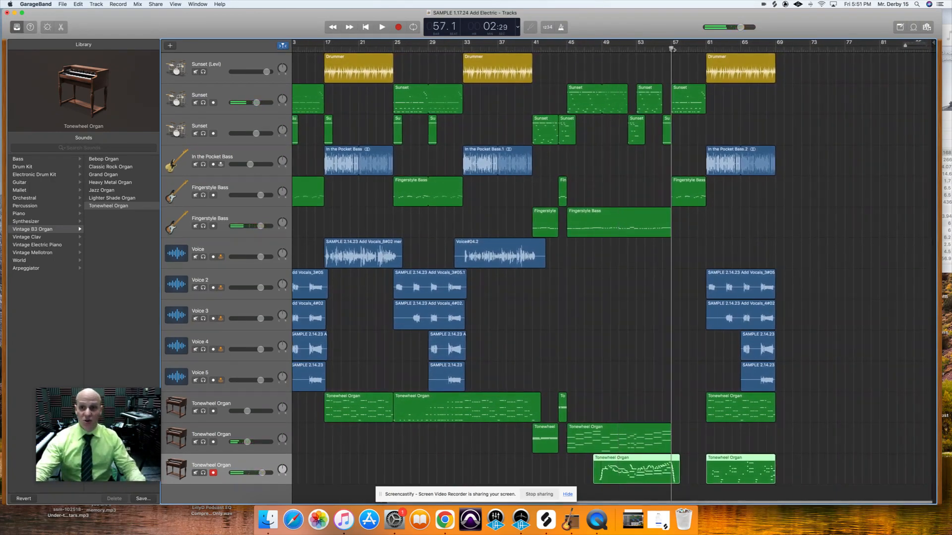
{"action": "key", "text": "space"}
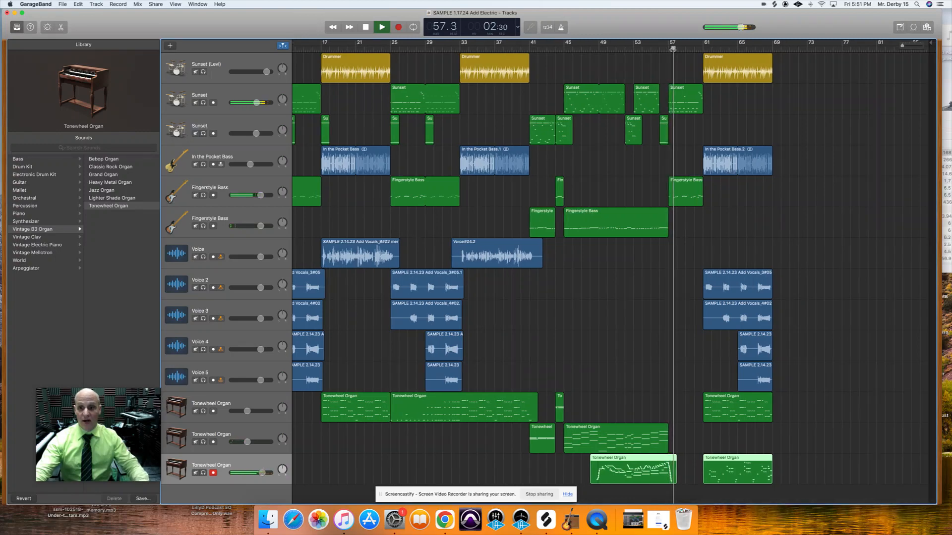
{"action": "key", "text": "space"}
{"action": "left_click", "coordinate": [702, 50]}
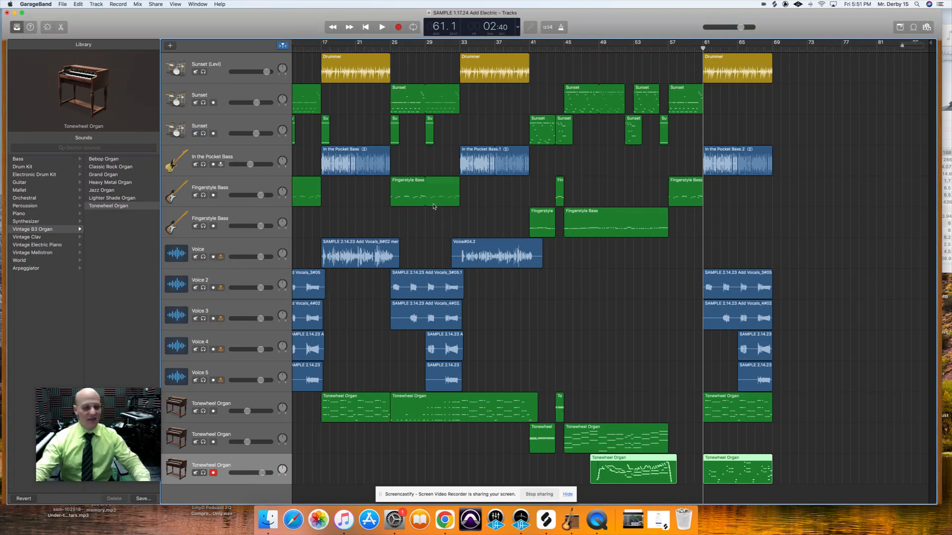
{"action": "key", "text": "space"}
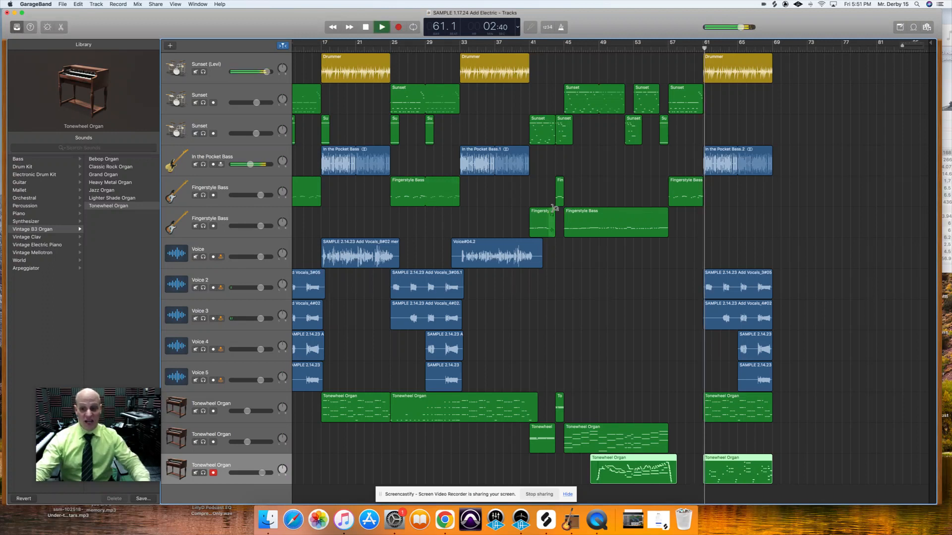
{"action": "key", "text": "space"}
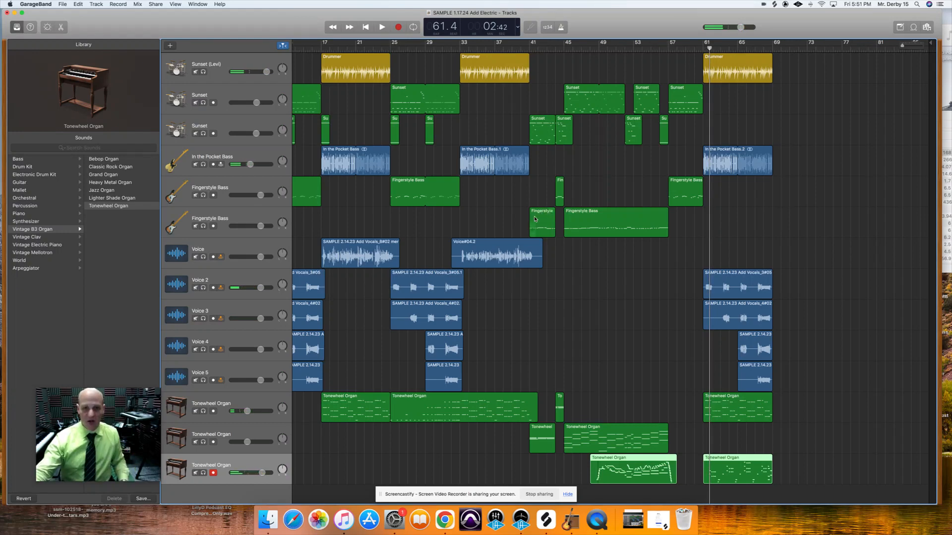
{"action": "scroll", "coordinate": [534, 216], "scroll_direction": "left", "scroll_amount": 10}
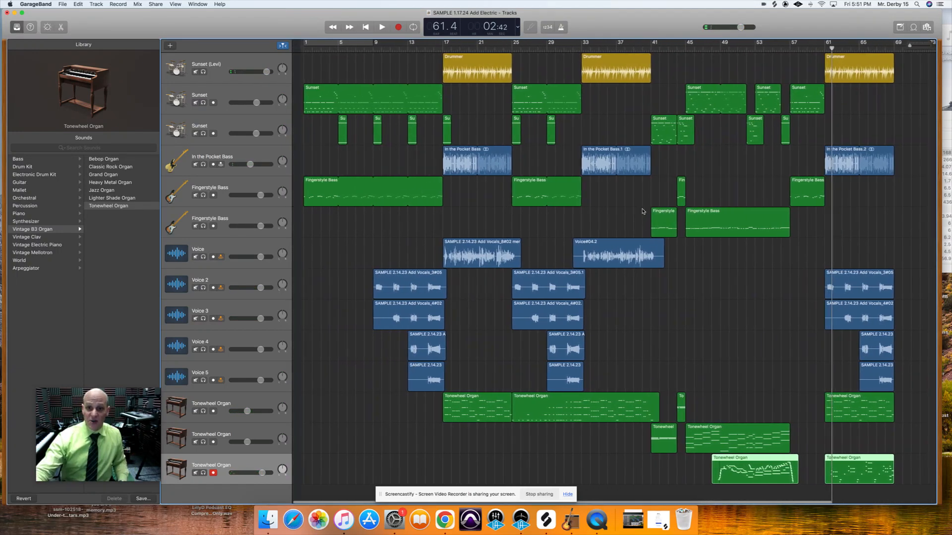
{"action": "left_click", "coordinate": [366, 28]}
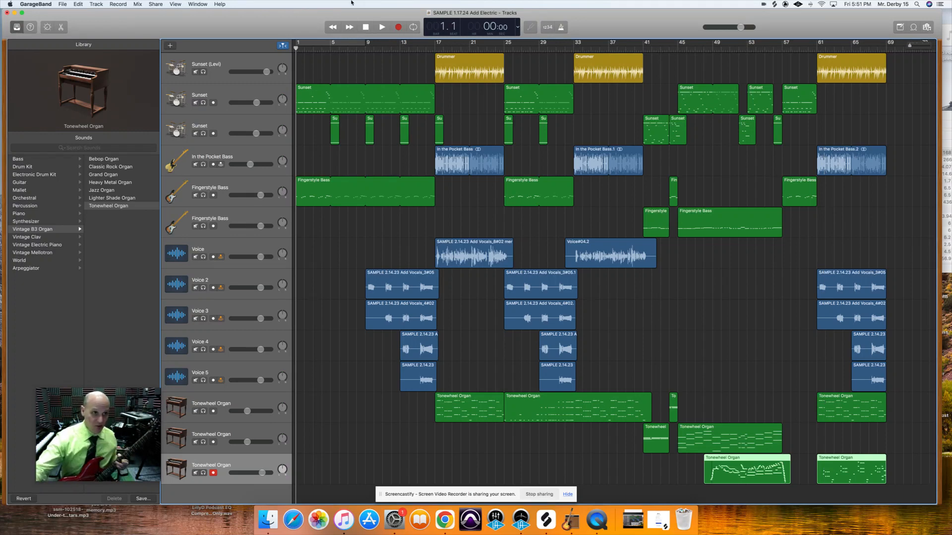
- Create a new guitar audio track recording from Input 2, with instrument monitoring on
{"action": "left_click", "coordinate": [97, 5]}
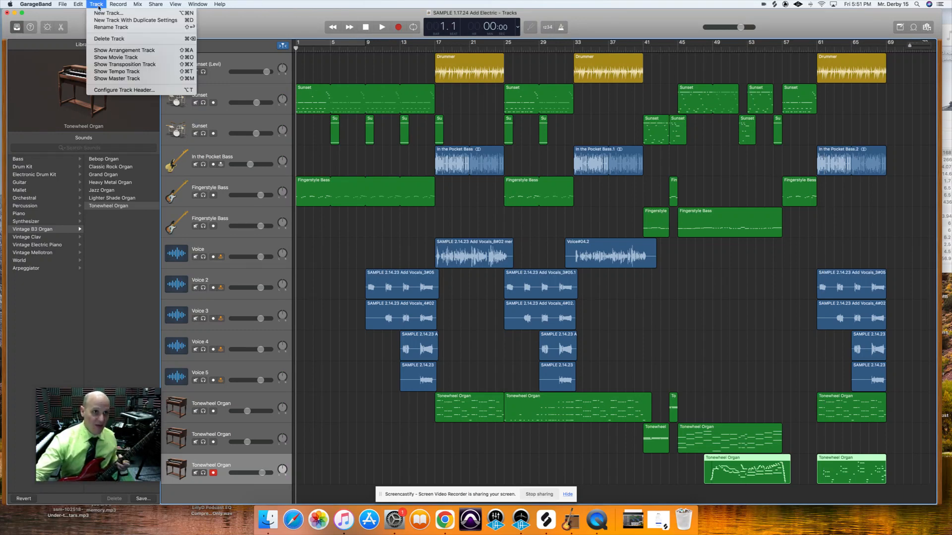
{"action": "left_click", "coordinate": [107, 13]}
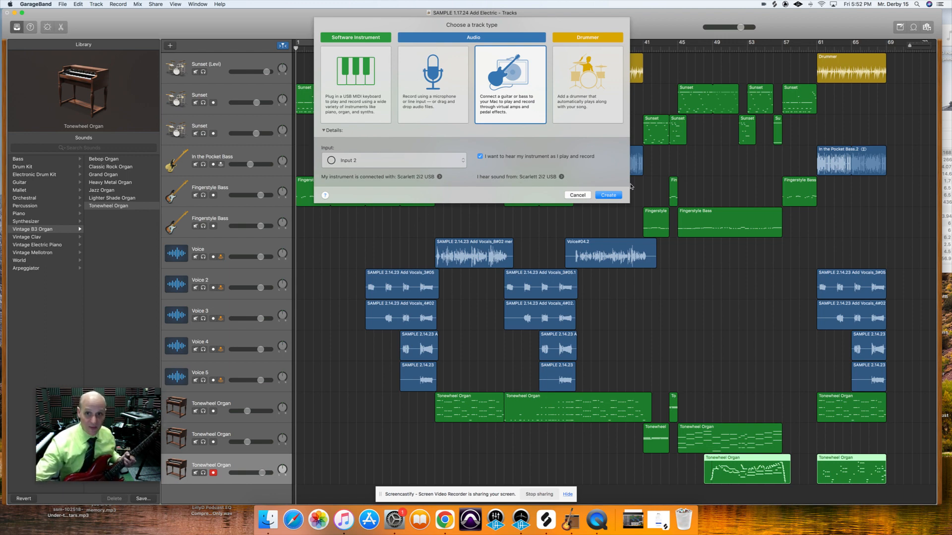
{"action": "left_click", "coordinate": [614, 195]}
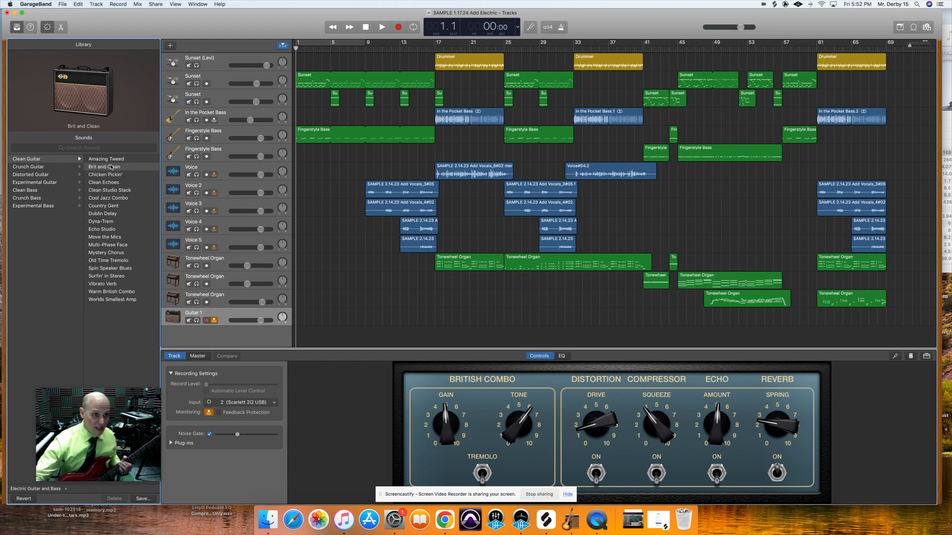
- Browse the crunch and distorted guitar sounds, audition several distorted ones, and assign Classic Drive to the new guitar track
{"action": "left_click", "coordinate": [43, 167]}
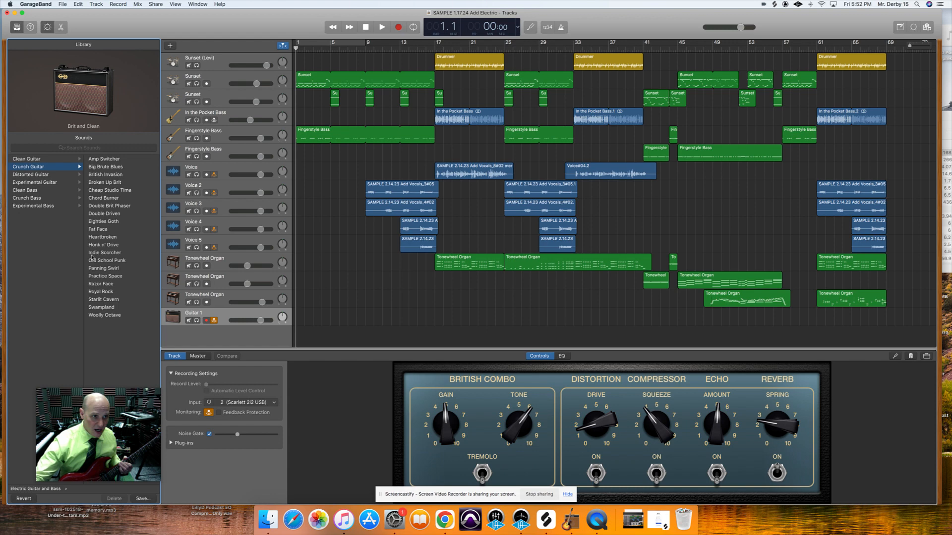
{"action": "left_click", "coordinate": [51, 175]}
{"action": "left_click", "coordinate": [104, 160]}
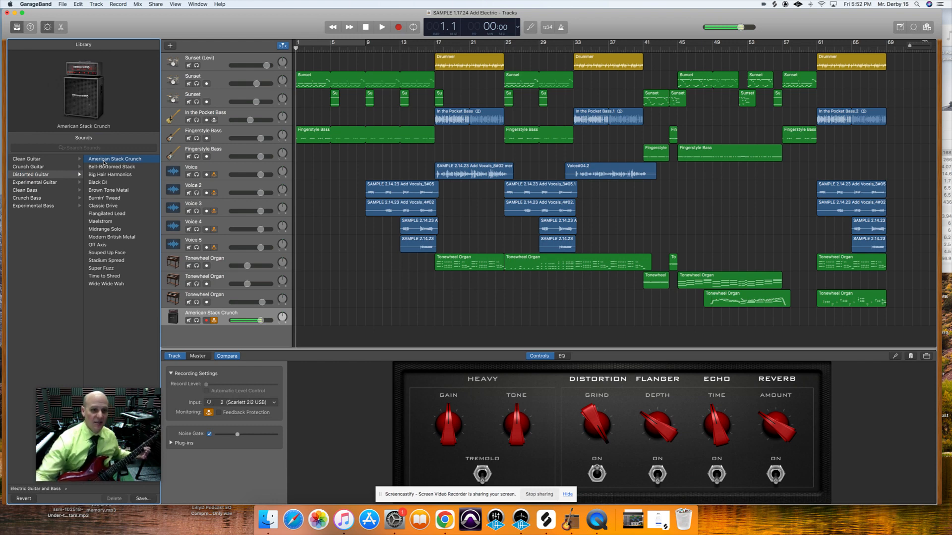
{"action": "key", "text": "Down"}
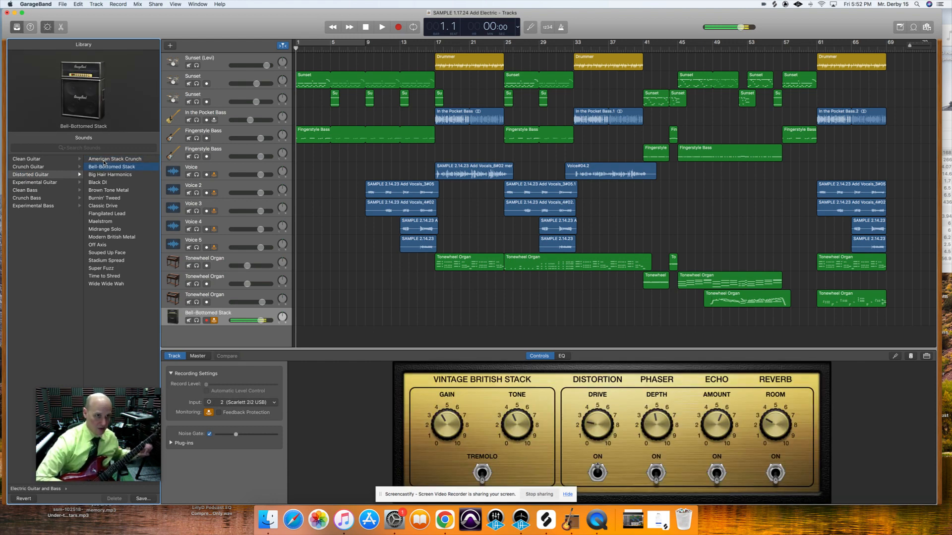
{"action": "key", "text": "Down"}
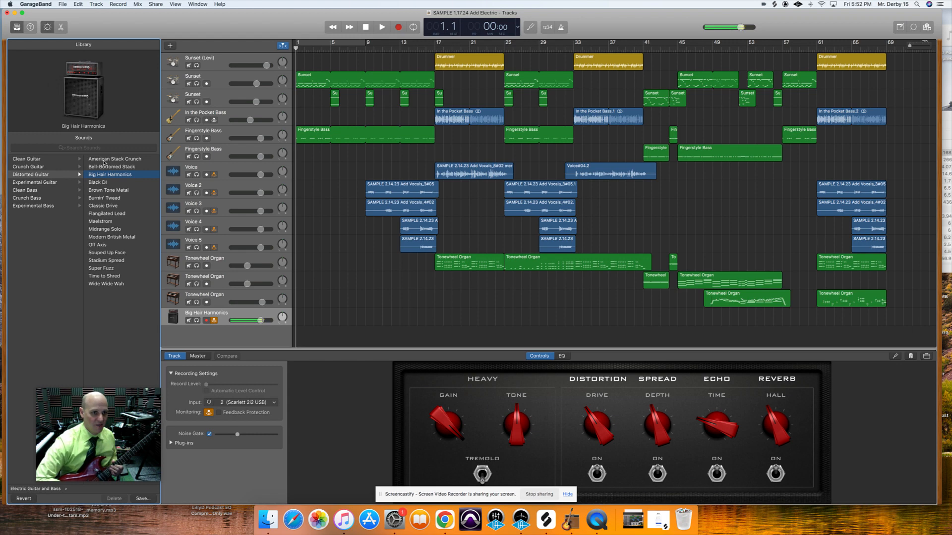
{"action": "left_click", "coordinate": [101, 206]}
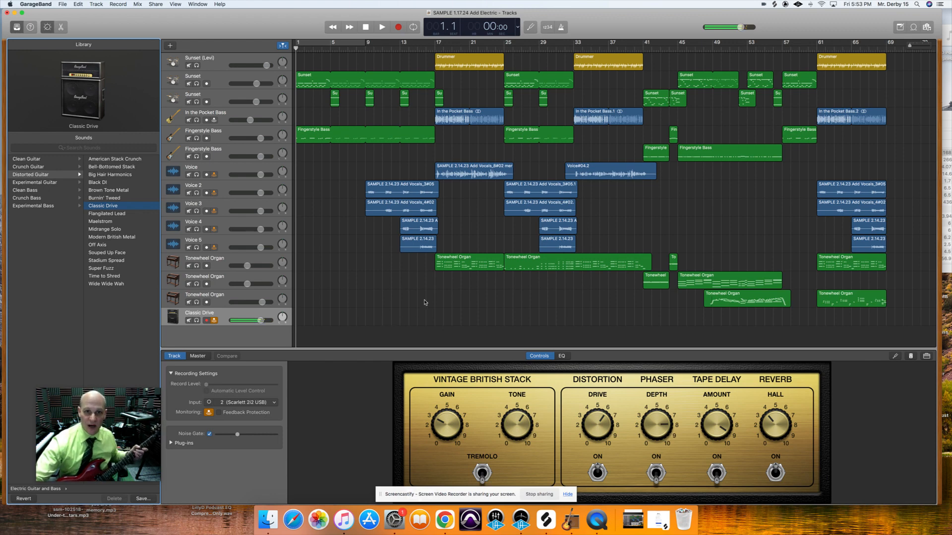
- Place the playhead at bar 39 and add a second Classic Drive track with duplicate settings
{"action": "left_click", "coordinate": [620, 48]}
{"action": "left_click", "coordinate": [625, 48]}
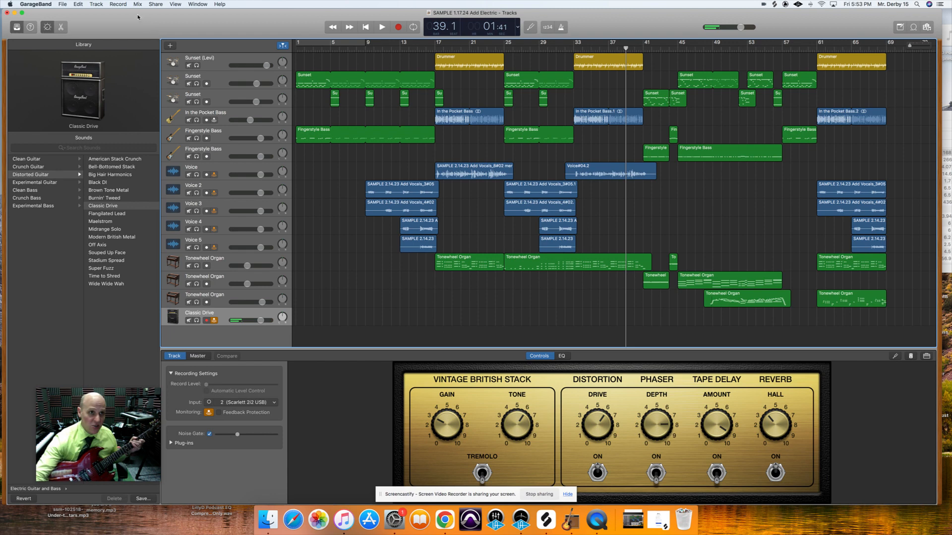
{"action": "left_click", "coordinate": [102, 5]}
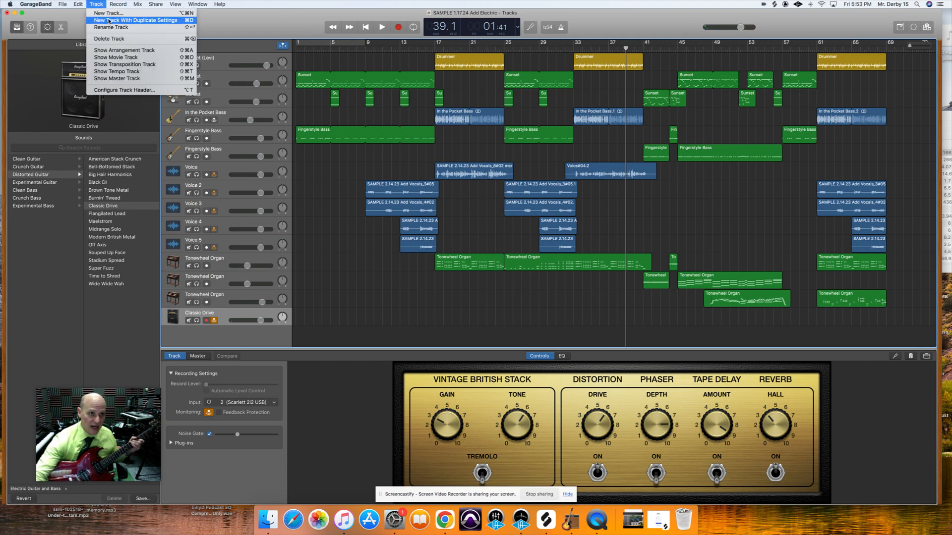
{"action": "left_click", "coordinate": [109, 21]}
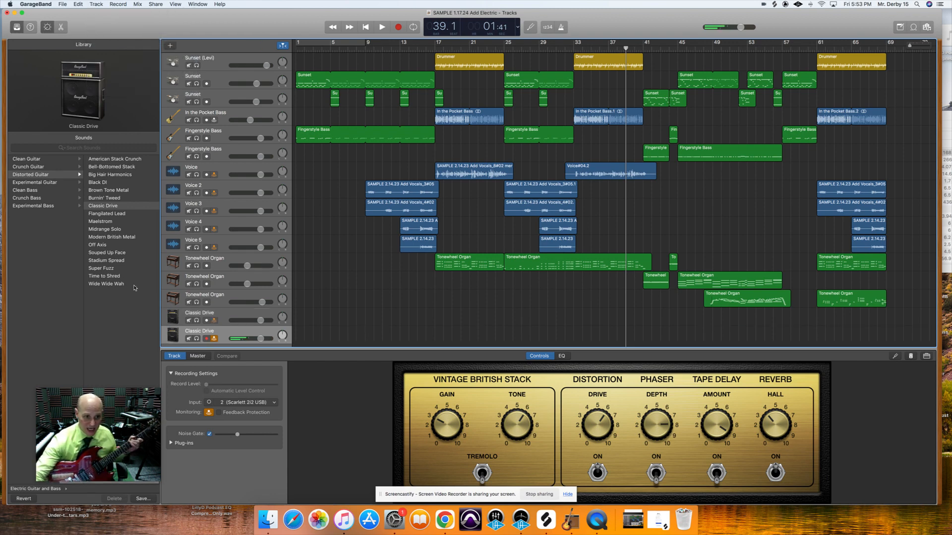
- Record an electric guitar part on the first Classic Drive track from bar 39 to bar 45
{"action": "left_click", "coordinate": [217, 315]}
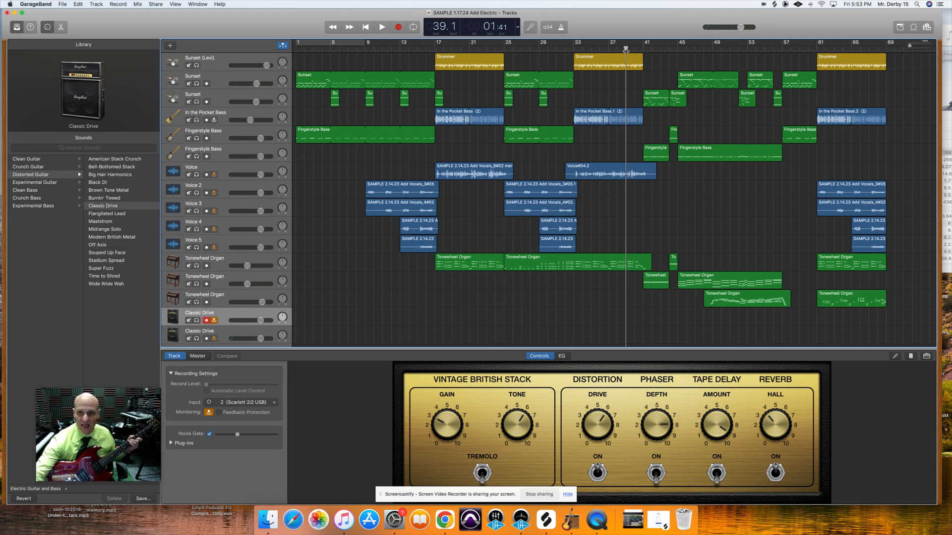
{"action": "left_click", "coordinate": [399, 27]}
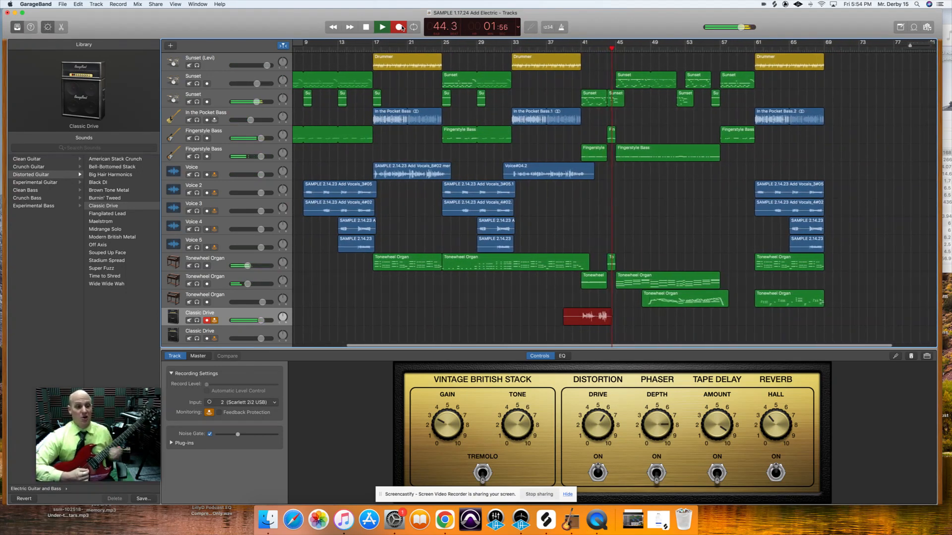
{"action": "left_click", "coordinate": [399, 27]}
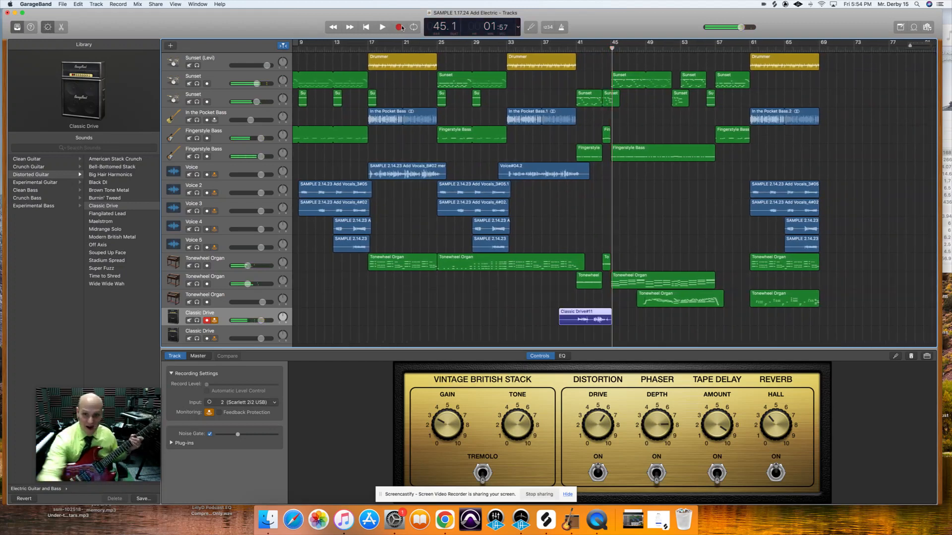
- Mute the first Classic Drive track, turn off its record enable, and select the second Classic Drive track for recording
{"action": "left_click", "coordinate": [207, 321]}
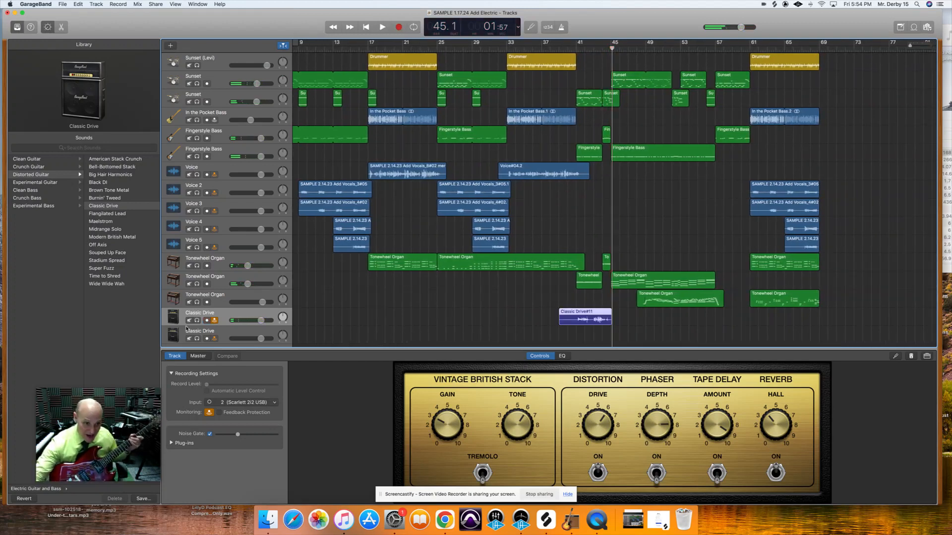
{"action": "left_click", "coordinate": [189, 320]}
{"action": "left_click", "coordinate": [206, 320]}
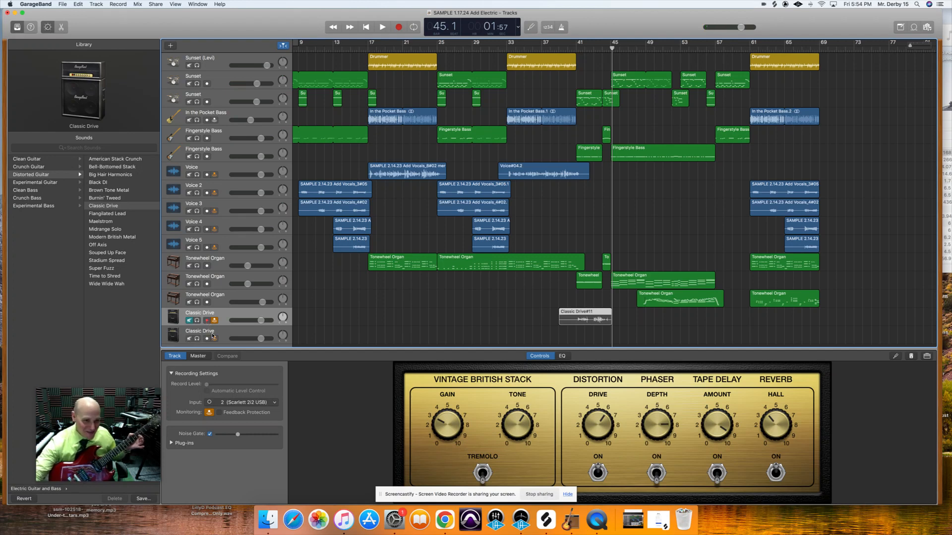
{"action": "left_click", "coordinate": [214, 333]}
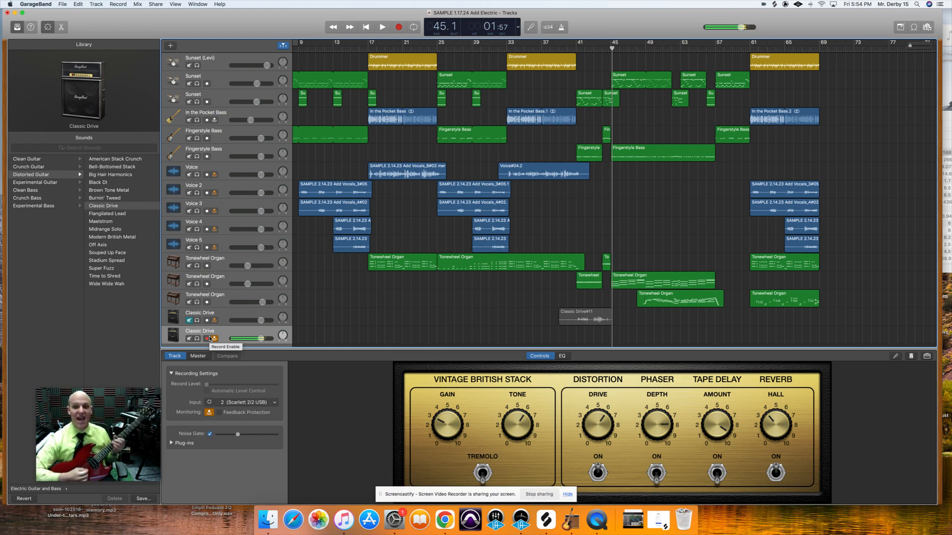
- Arm the second Classic Drive track and record a guitar take on it from bar 39 to bar 50
{"action": "left_click", "coordinate": [560, 49]}
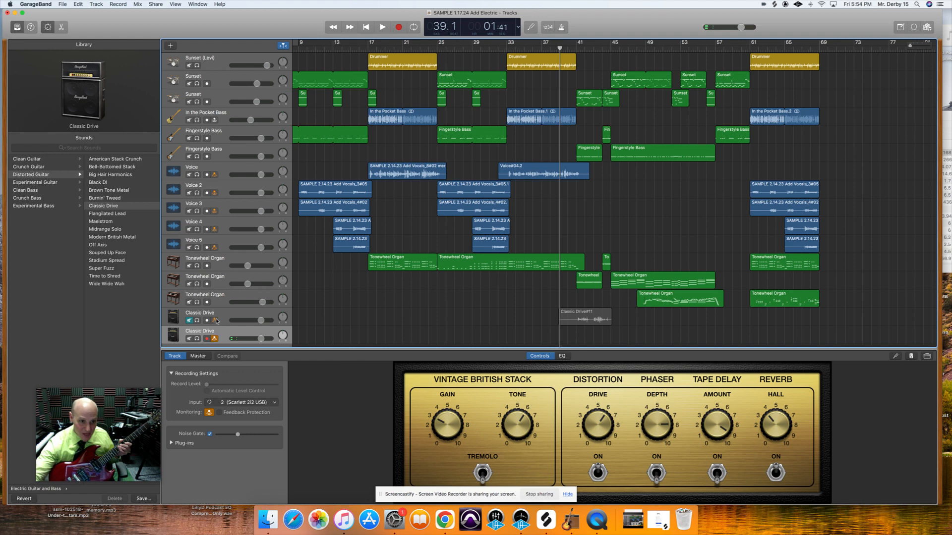
{"action": "left_click", "coordinate": [207, 339]}
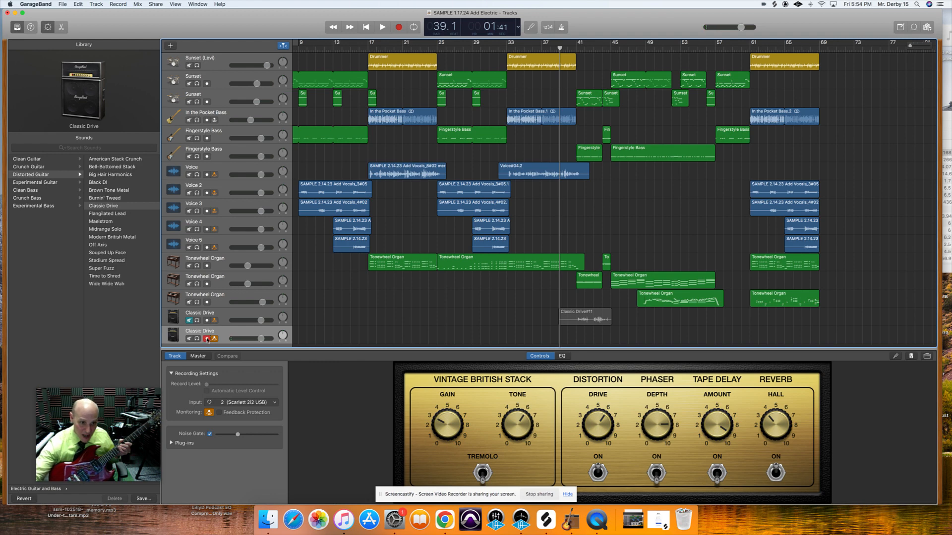
{"action": "left_click", "coordinate": [399, 27]}
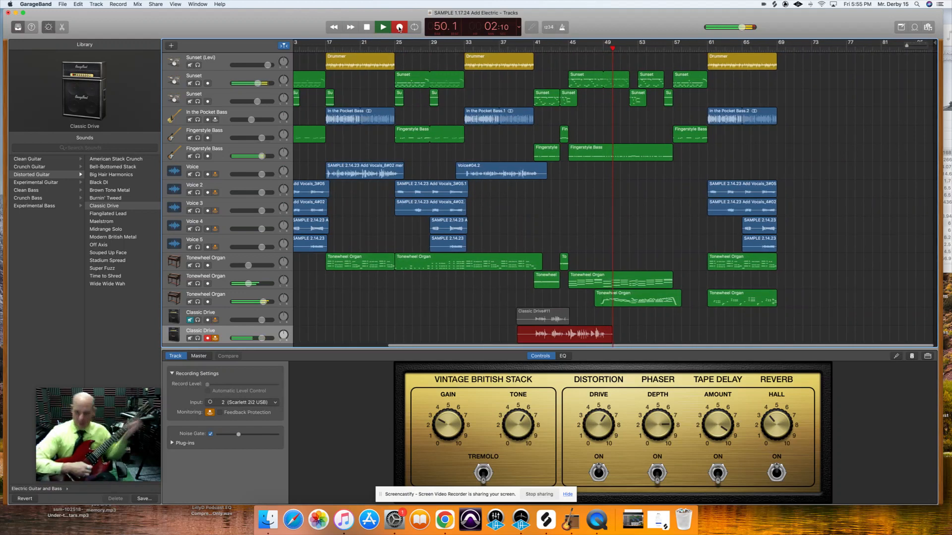
{"action": "left_click", "coordinate": [400, 27]}
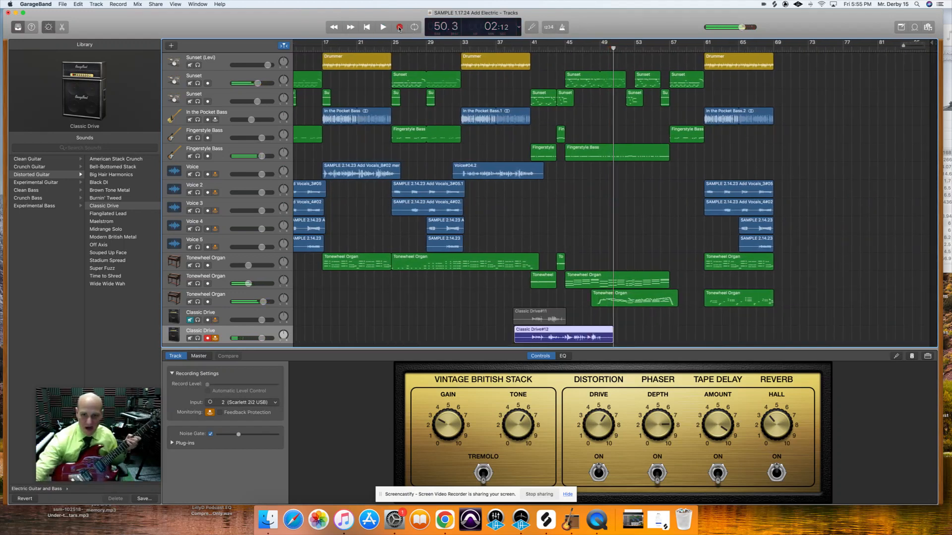
- Play back the new take on the second Classic Drive track from bar 41
{"action": "left_click", "coordinate": [527, 49]}
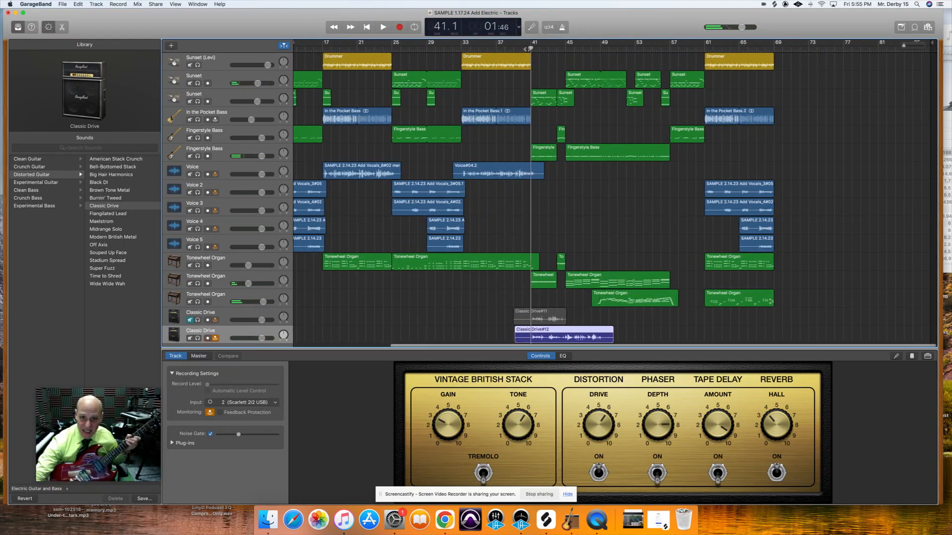
{"action": "key", "text": "space"}
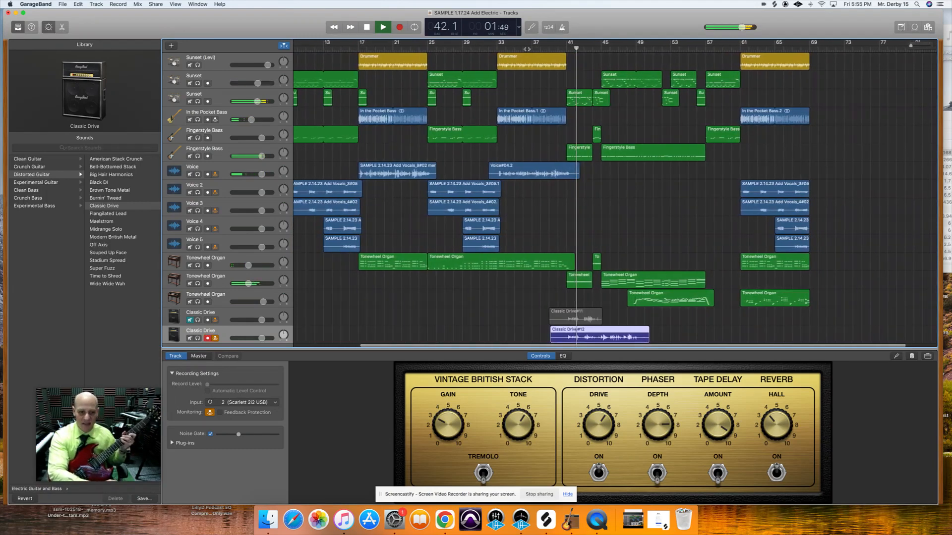
{"action": "key", "text": "space"}
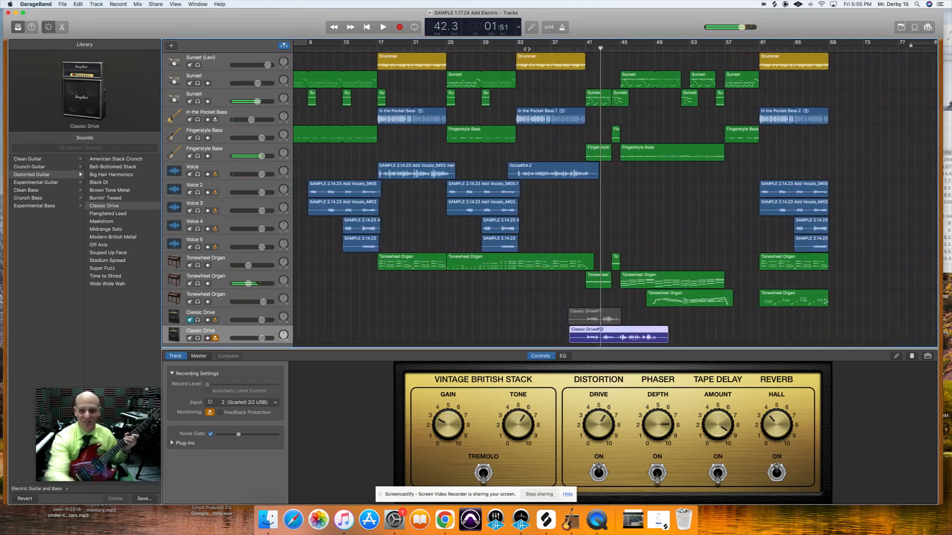
- Move the playhead to bar 59, beat 4, and delete the muted take on the first Classic Drive track
{"action": "left_click", "coordinate": [748, 48]}
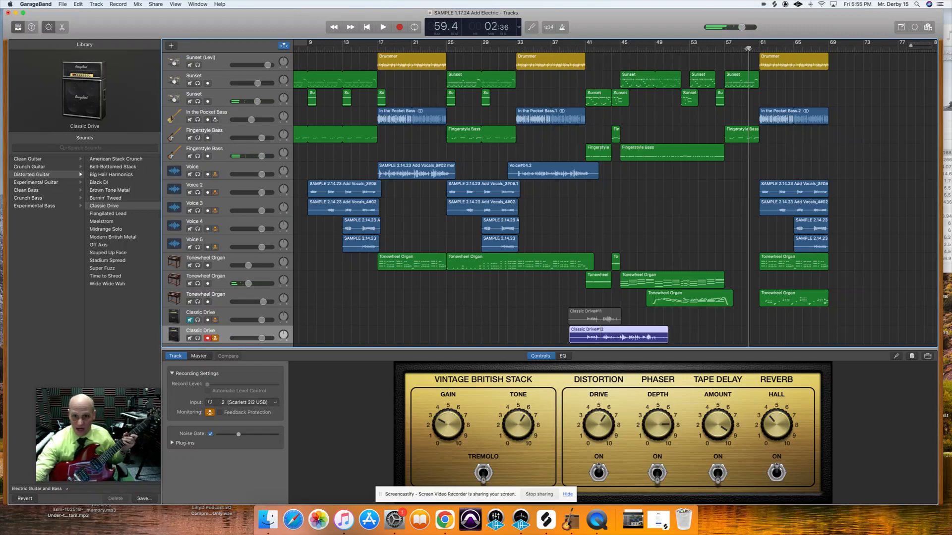
{"action": "left_click", "coordinate": [588, 314]}
{"action": "key", "text": "Delete"}
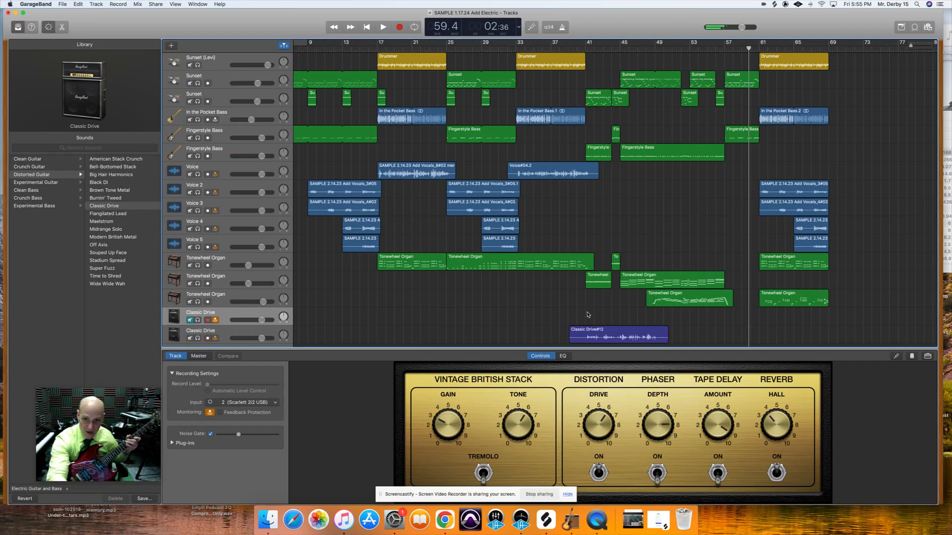
- Turn off record enable and monitoring on the second Classic Drive track, and unmute the first one
{"action": "left_click", "coordinate": [208, 339]}
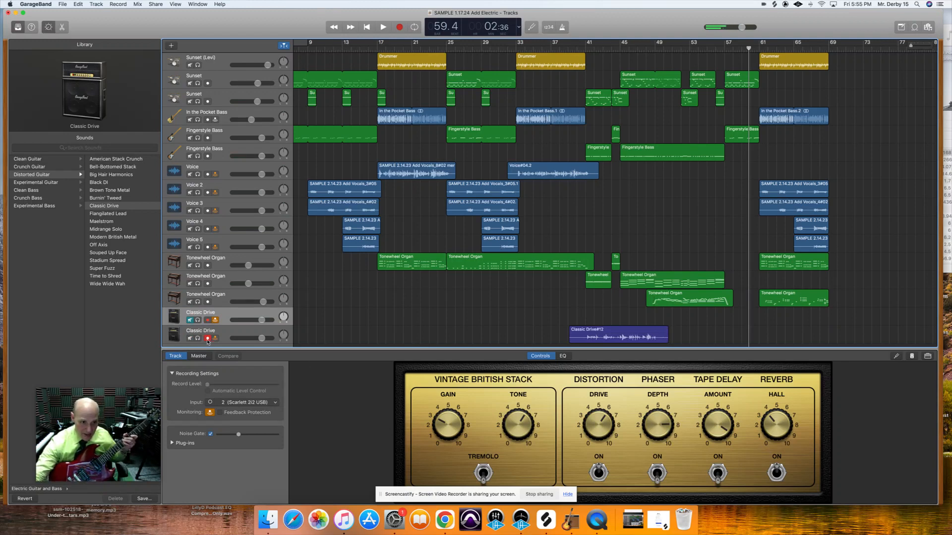
{"action": "left_click", "coordinate": [214, 339]}
{"action": "left_click", "coordinate": [190, 321]}
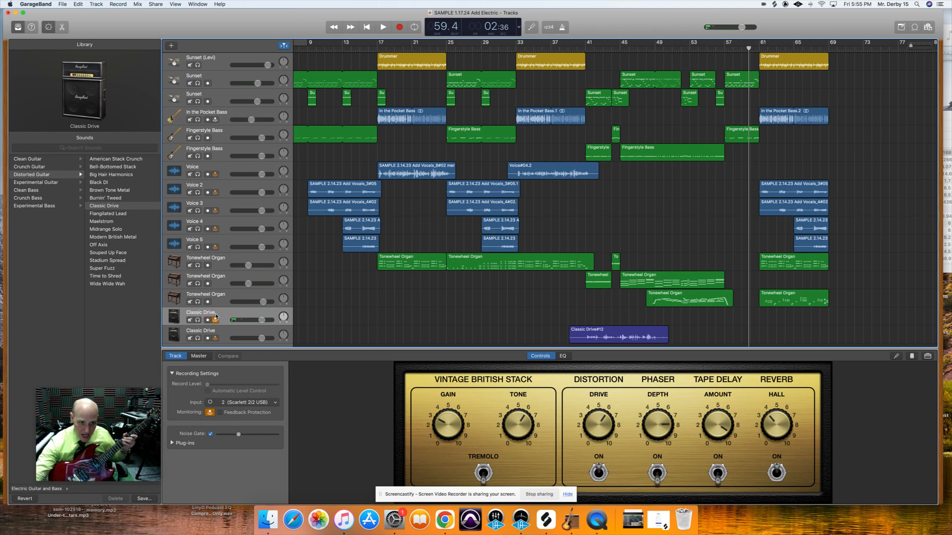
- Change the first Classic Drive track to the Heartbroken crunch guitar sound and record a part from bar 59, beat 4, to bar 64
{"action": "left_click", "coordinate": [41, 167]}
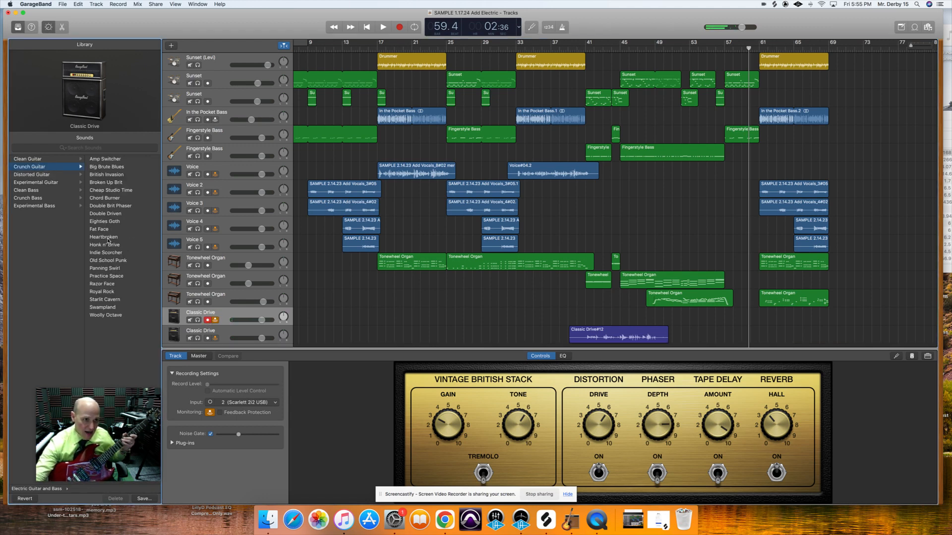
{"action": "left_click", "coordinate": [107, 238]}
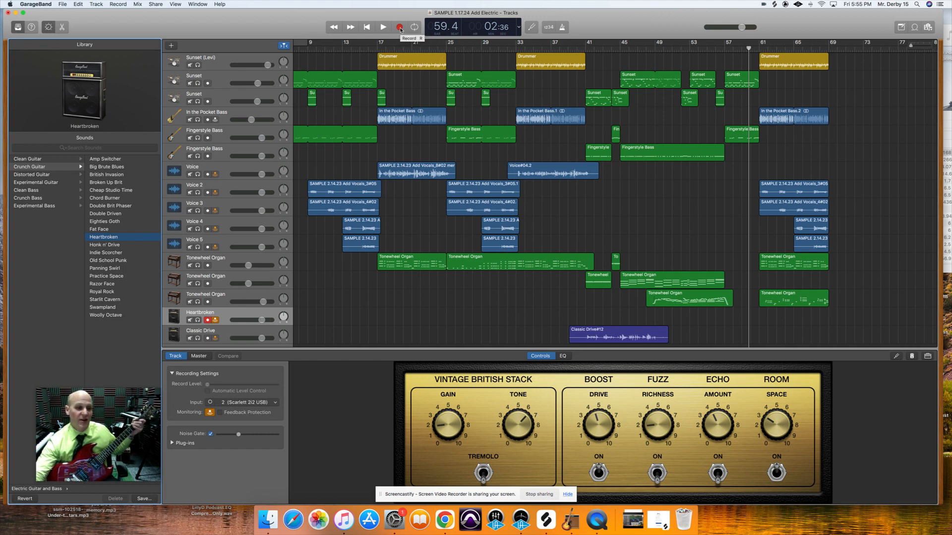
{"action": "left_click", "coordinate": [400, 28]}
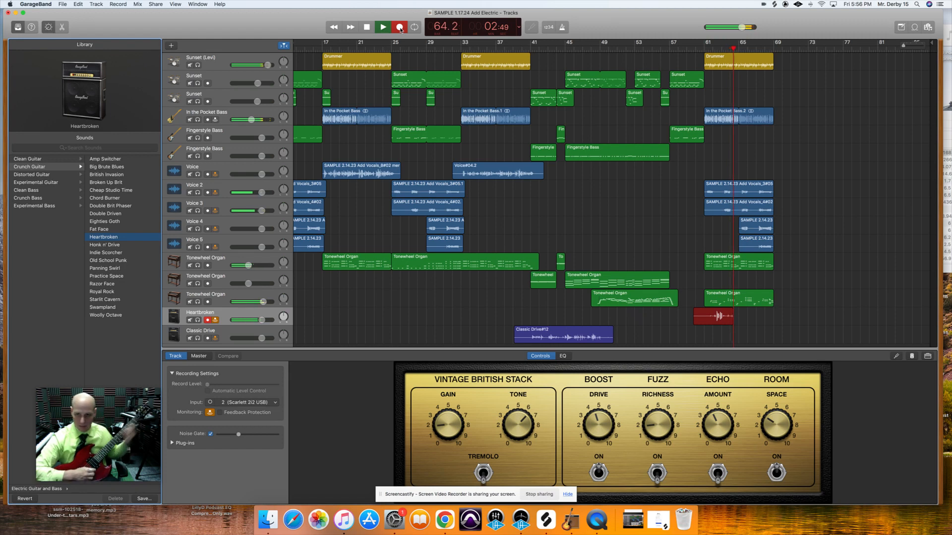
{"action": "left_click", "coordinate": [399, 28]}
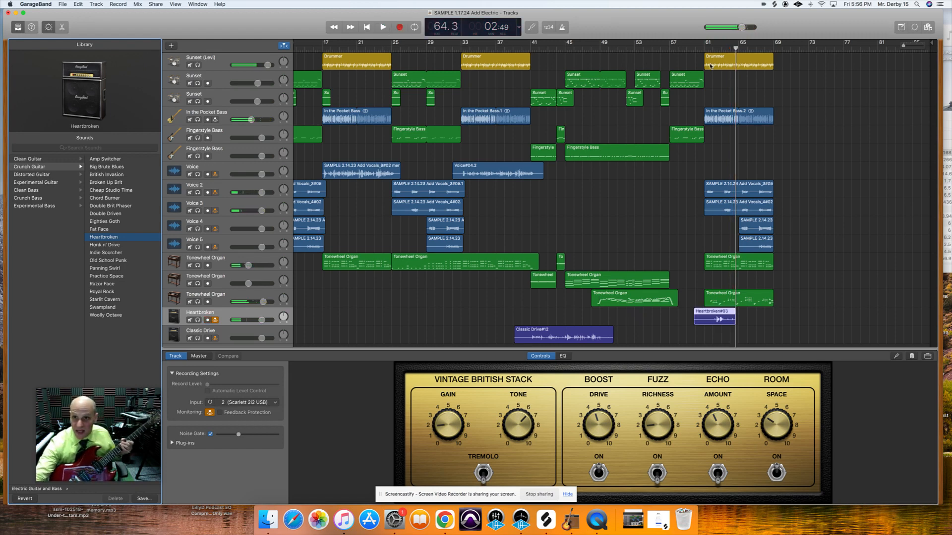
- Play back the Heartbroken take from about bar 61 and lower its track volume to -3.2 dB
{"action": "left_click", "coordinate": [704, 48]}
{"action": "key", "text": "space"}
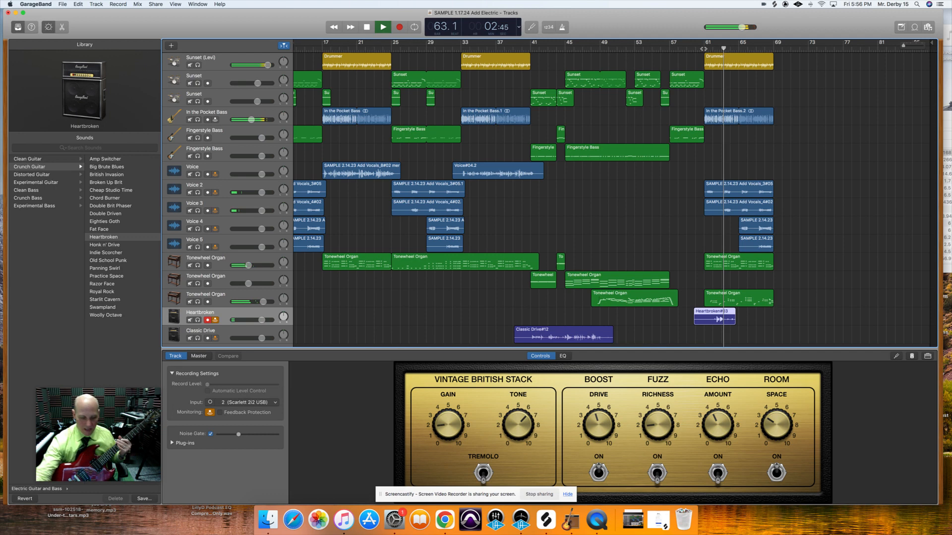
{"action": "key", "text": "space"}
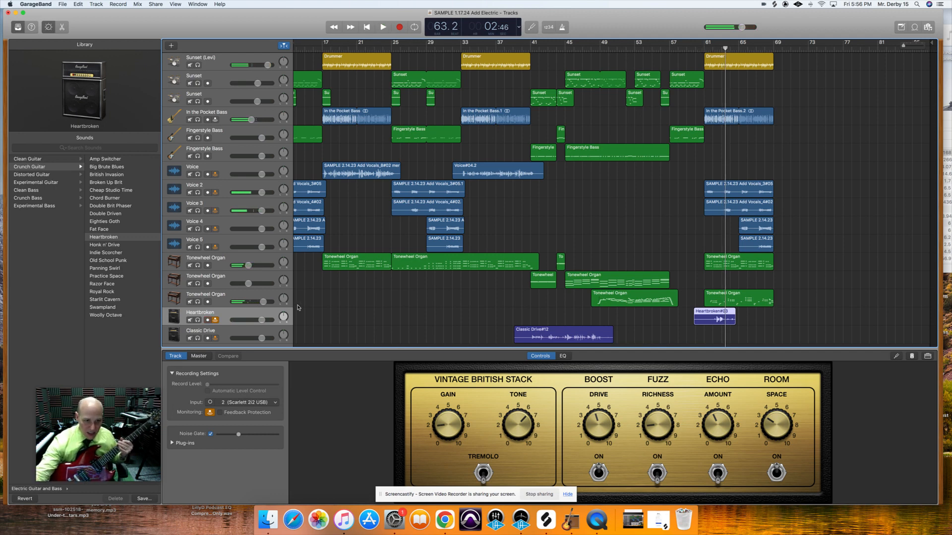
{"action": "left_click_drag", "start_coordinate": [262, 320], "coordinate": [257, 319]}
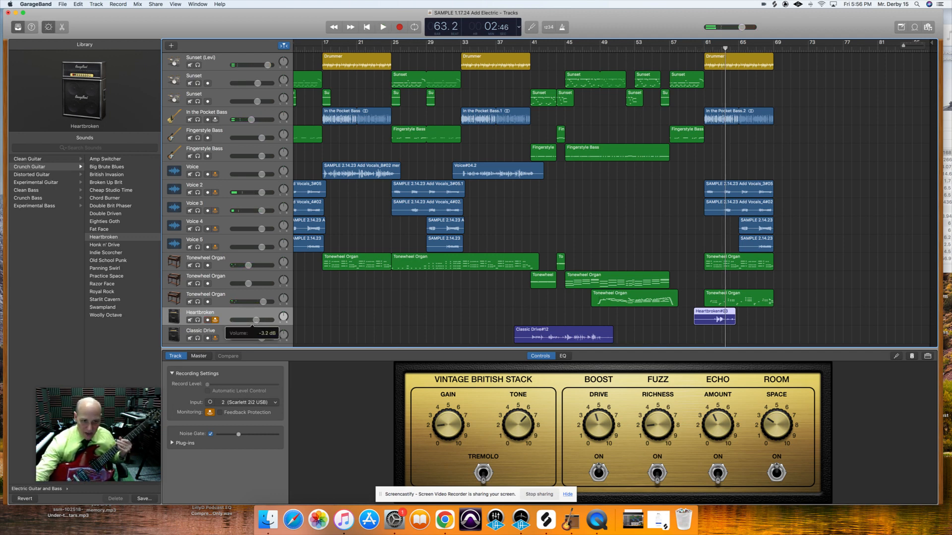
- Replay the Heartbroken take from bar 62 to check its level in the mix
{"action": "left_click", "coordinate": [714, 45]}
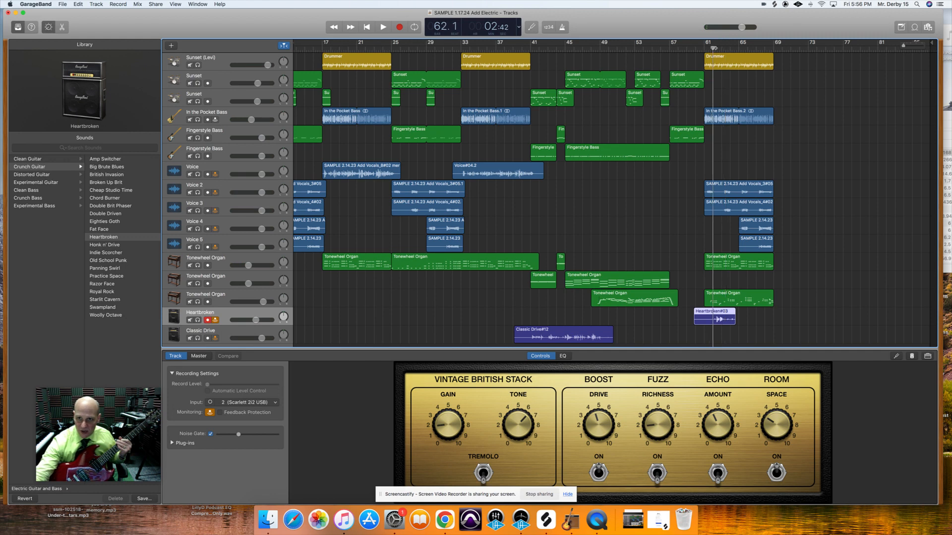
{"action": "key", "text": "space"}
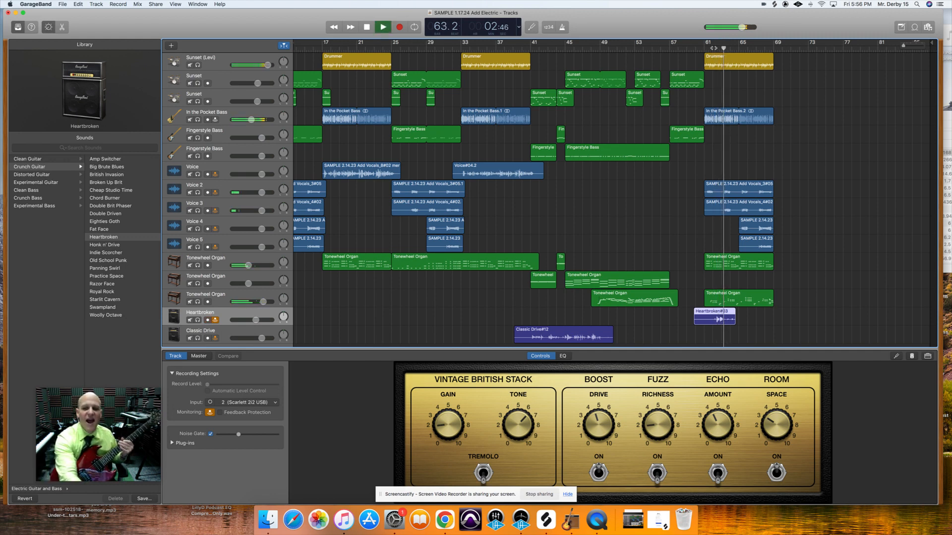
{"action": "key", "text": "space"}
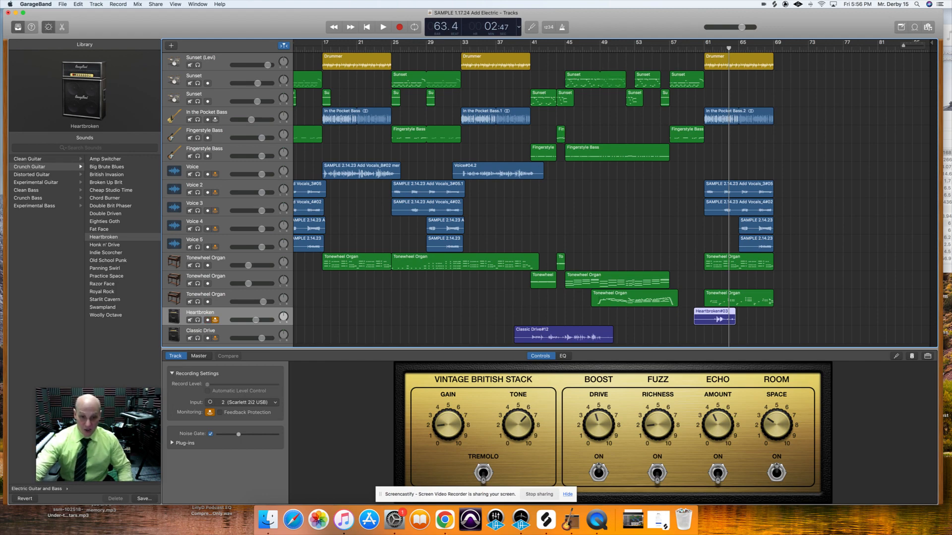
- Switch to Chrome and open the Screencastify extension
{"action": "left_click", "coordinate": [442, 524]}
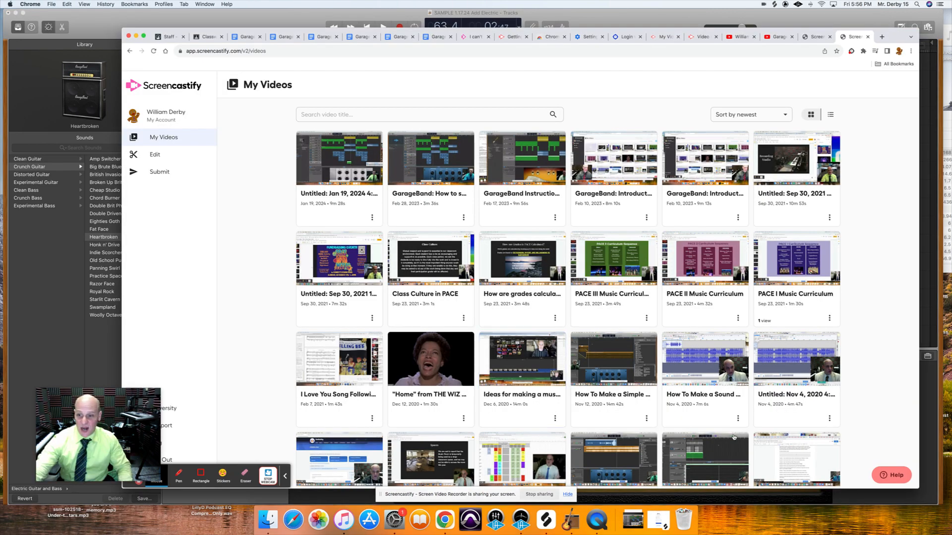
{"action": "left_click", "coordinate": [863, 51]}
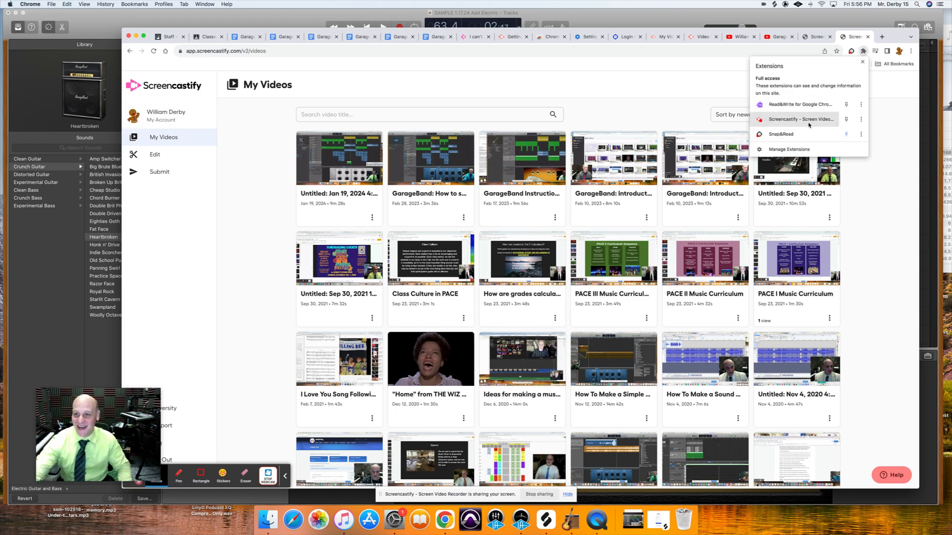
{"action": "left_click", "coordinate": [811, 124]}
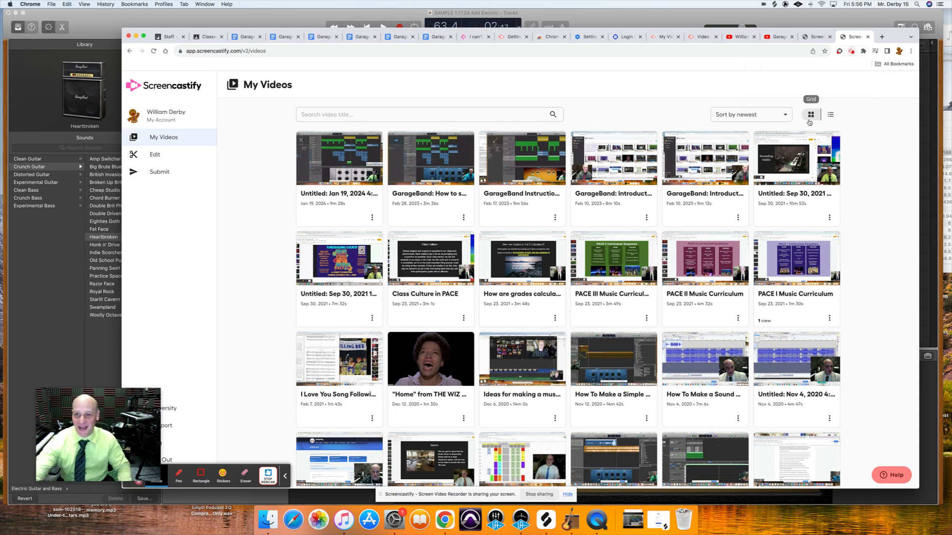